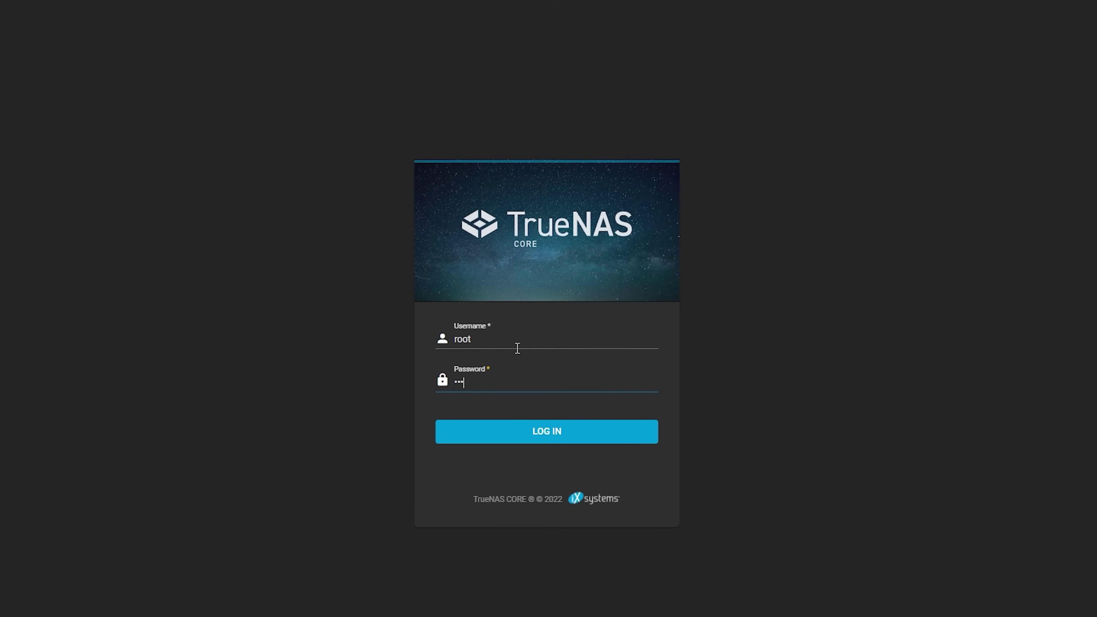
# Step: Submit the root password to sign in to the TrueNAS CORE dashboard
pyautogui.press('Return')
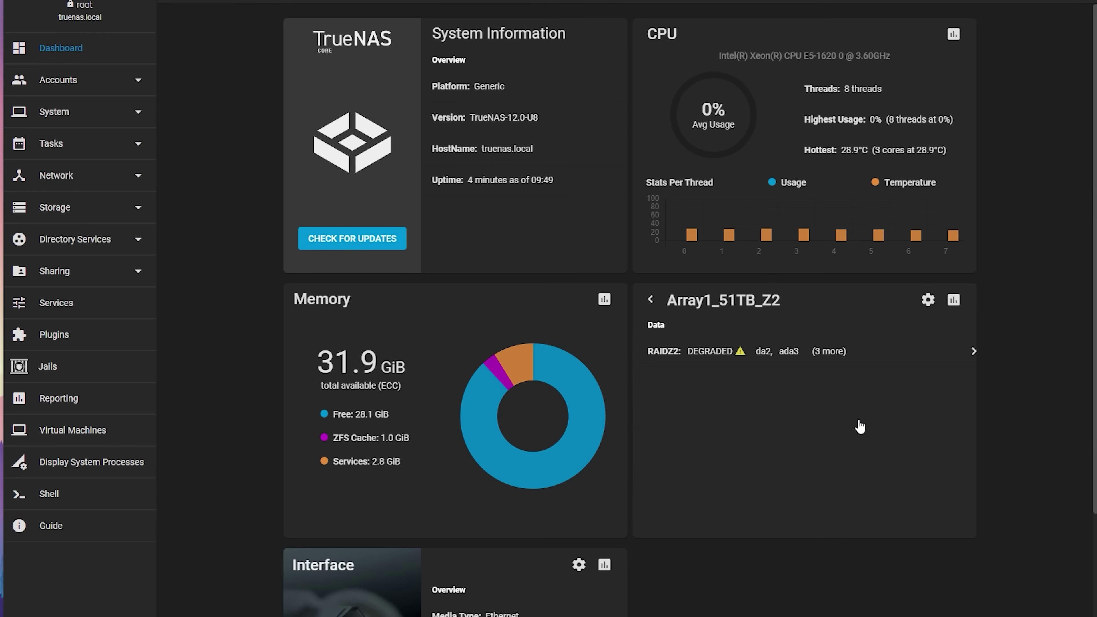
# Step: Open the disk list for the degraded RAIDZ2 vdev of Array1_51TB_Z2
pyautogui.click(859, 357)
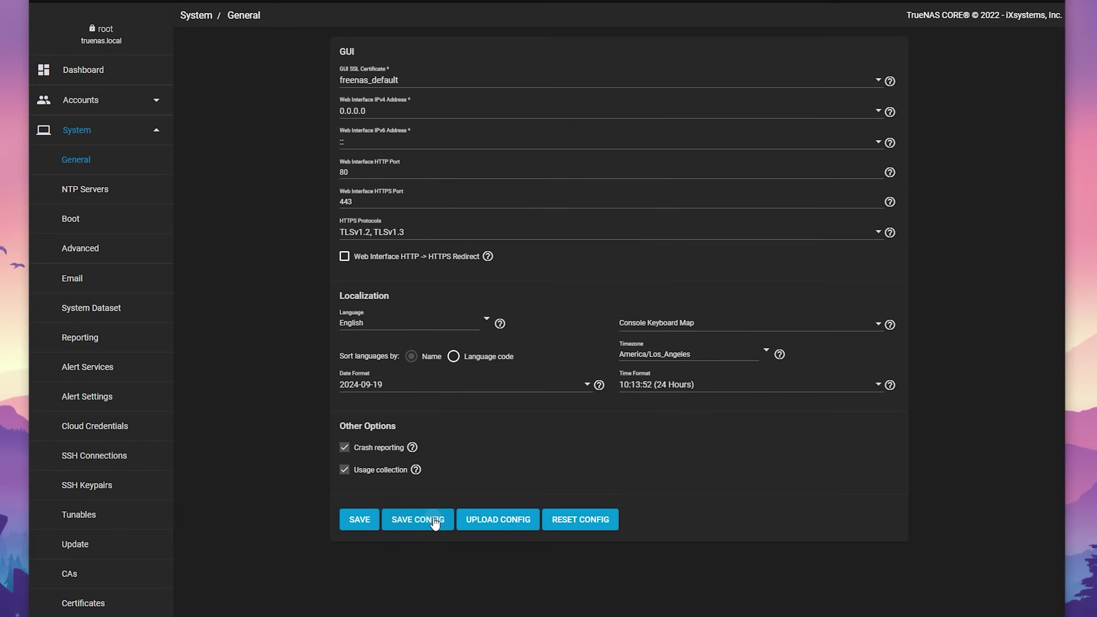
# Step: Download the configuration backup with the secret seed, then start exporting Array1_51TB_Z2
pyautogui.click(437, 517)
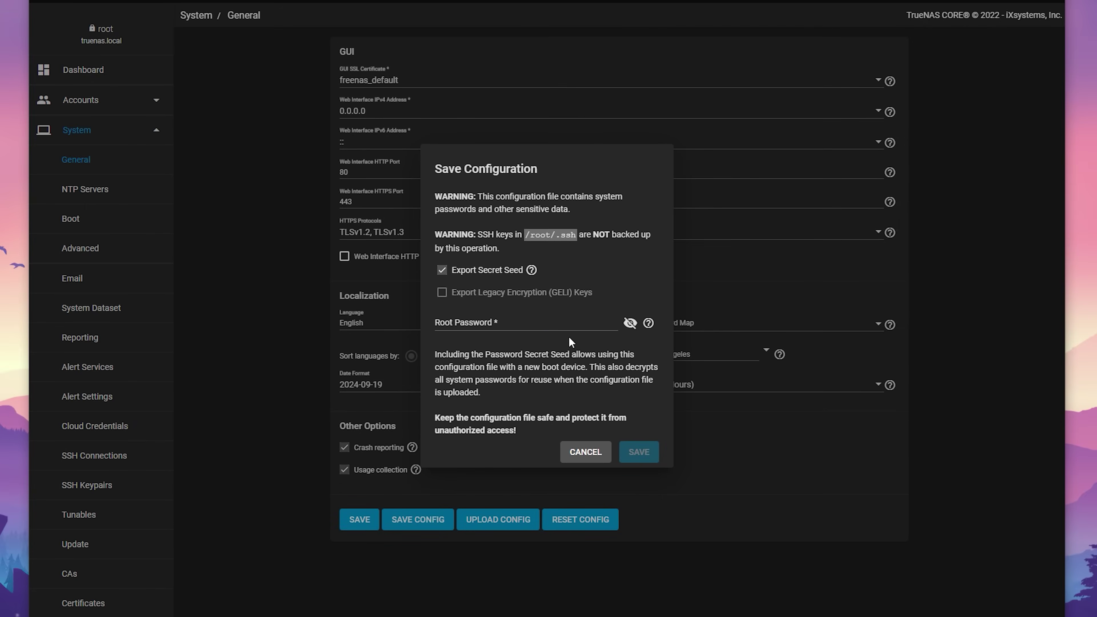
pyautogui.write('••••••••••')
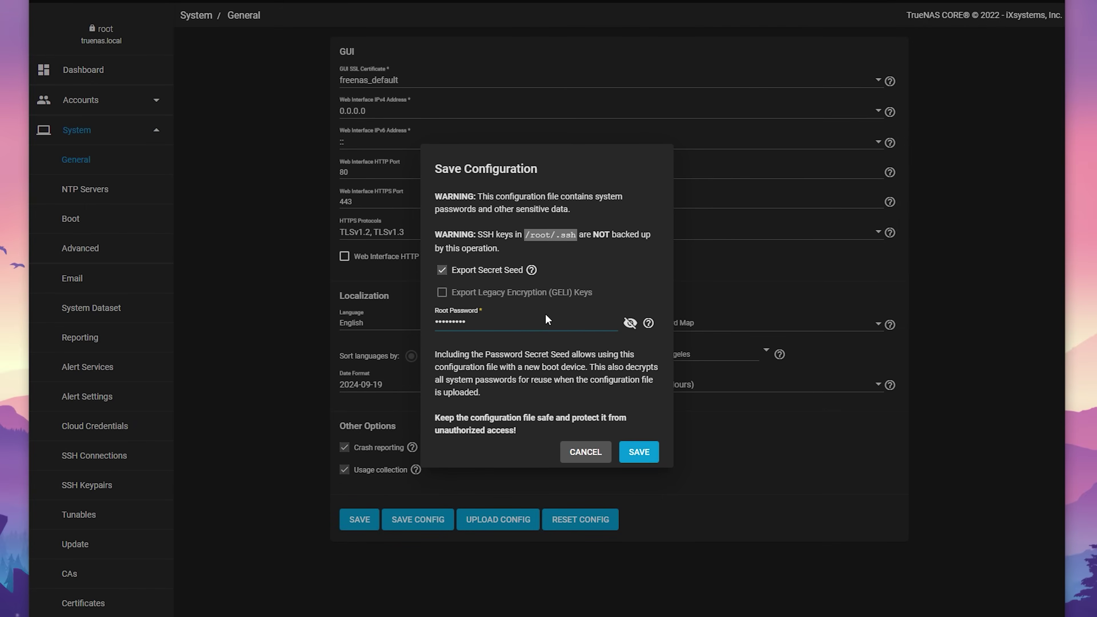
pyautogui.click(638, 452)
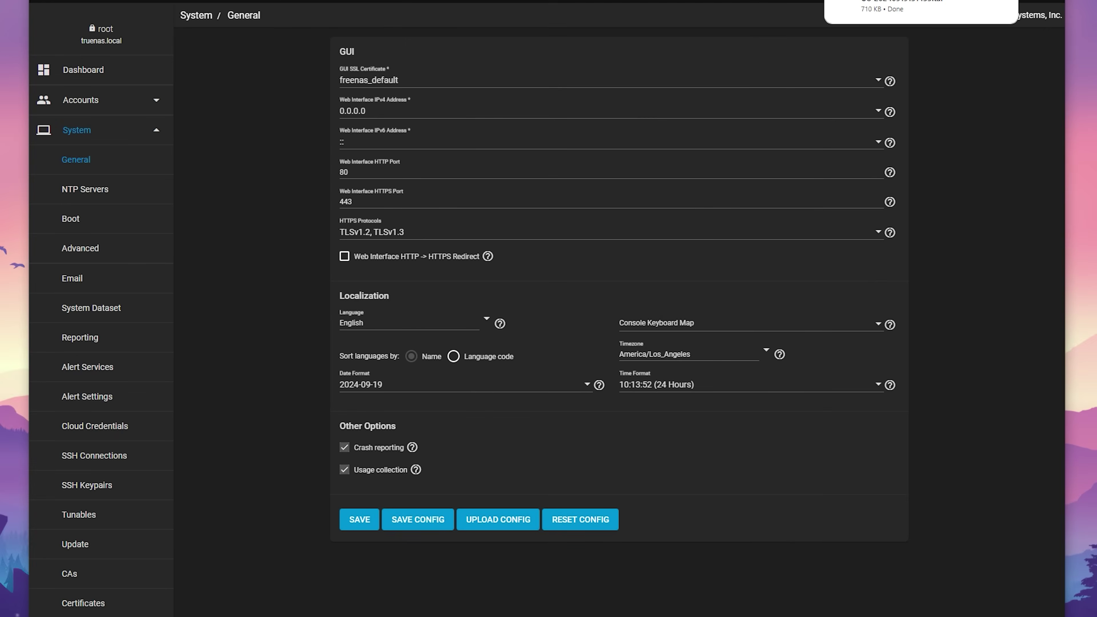
pyautogui.click(673, 528)
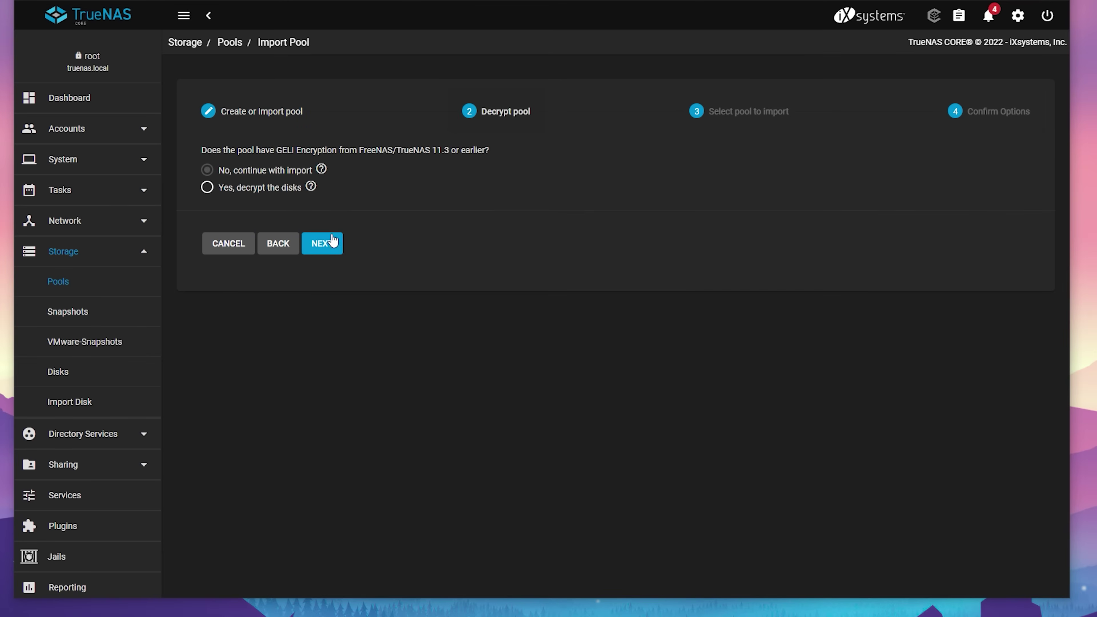
# Step: Re-import Array1_51TB_Z2 without GELI decryption
pyautogui.click(332, 241)
pyautogui.click(332, 218)
pyautogui.click(339, 195)
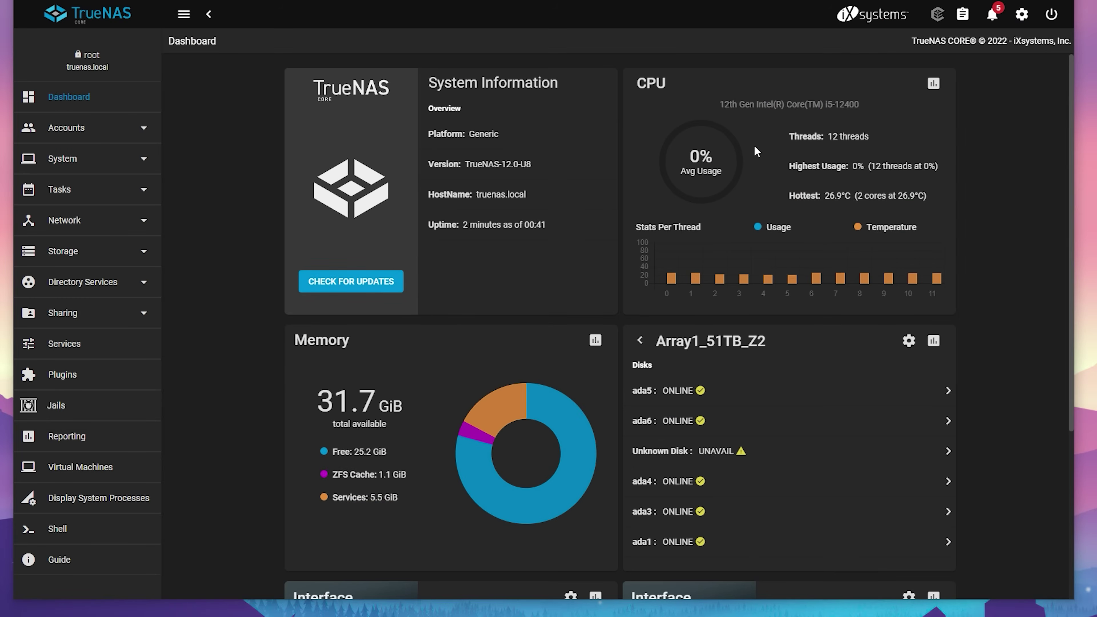
# Step: Scroll the dashboard to inspect the Array1_51TB_Z2 pool widget
pyautogui.scroll(-4, 749, 155)
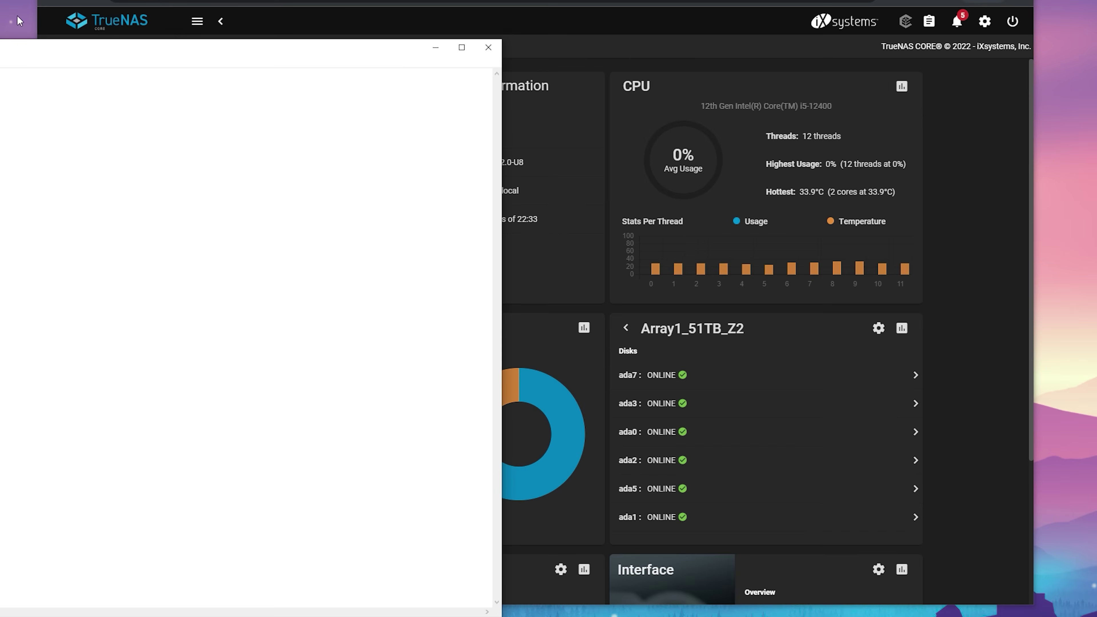
# Step: Finish the Notepad remark, then export and disconnect Array1_51TB_Z2
pyautogui.write('wo')
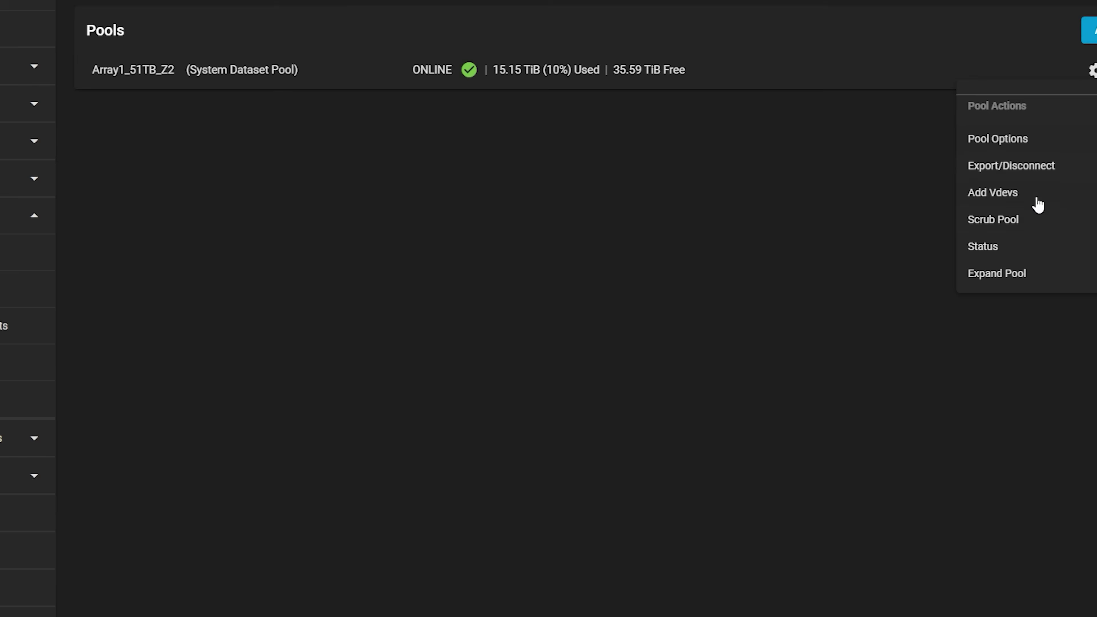
pyautogui.click(991, 165)
pyautogui.click(676, 454)
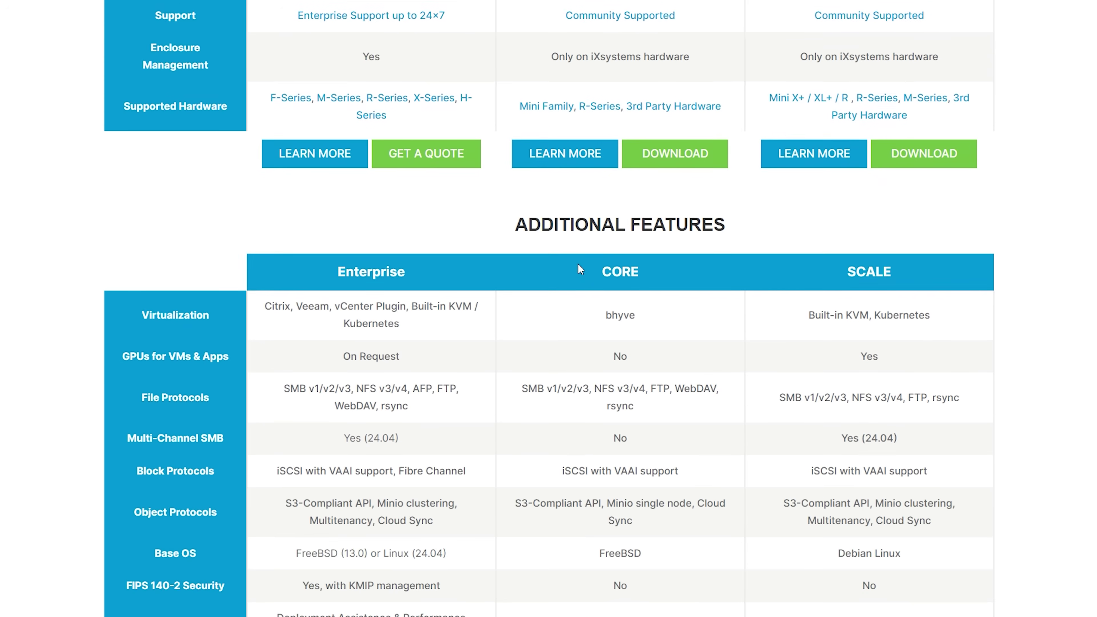
# Step: Scroll through the SCALE versus CORE community edition comparison
pyautogui.scroll(-3, 578, 268)
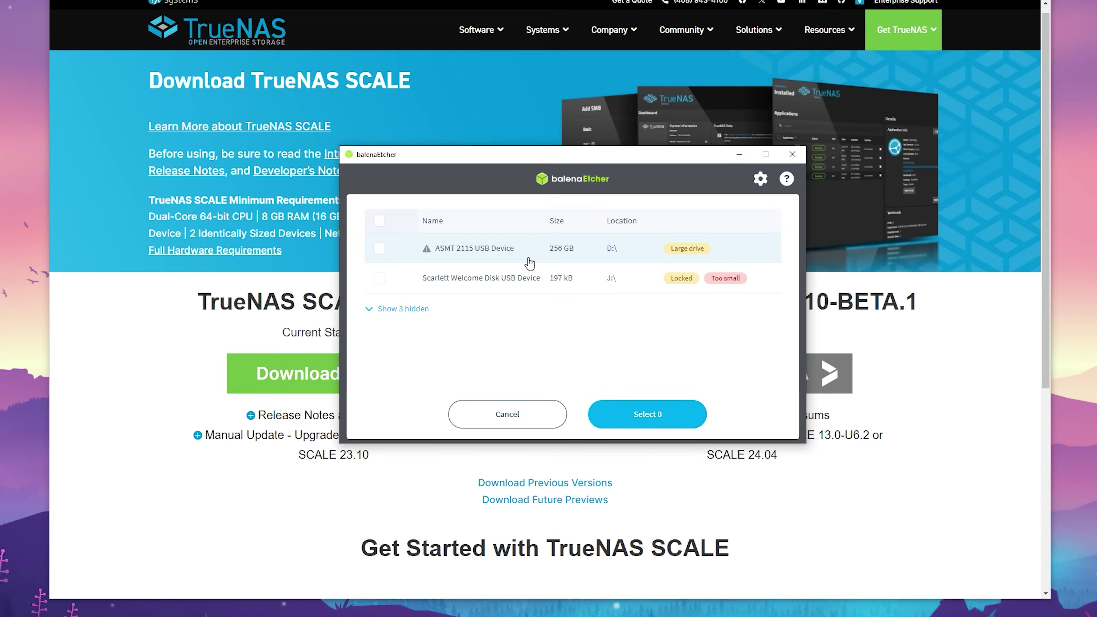
# Step: Flash the TrueNAS SCALE installer onto the 256 GB ASMT 2115 USB drive
pyautogui.click(380, 245)
pyautogui.click(649, 416)
pyautogui.click(723, 312)
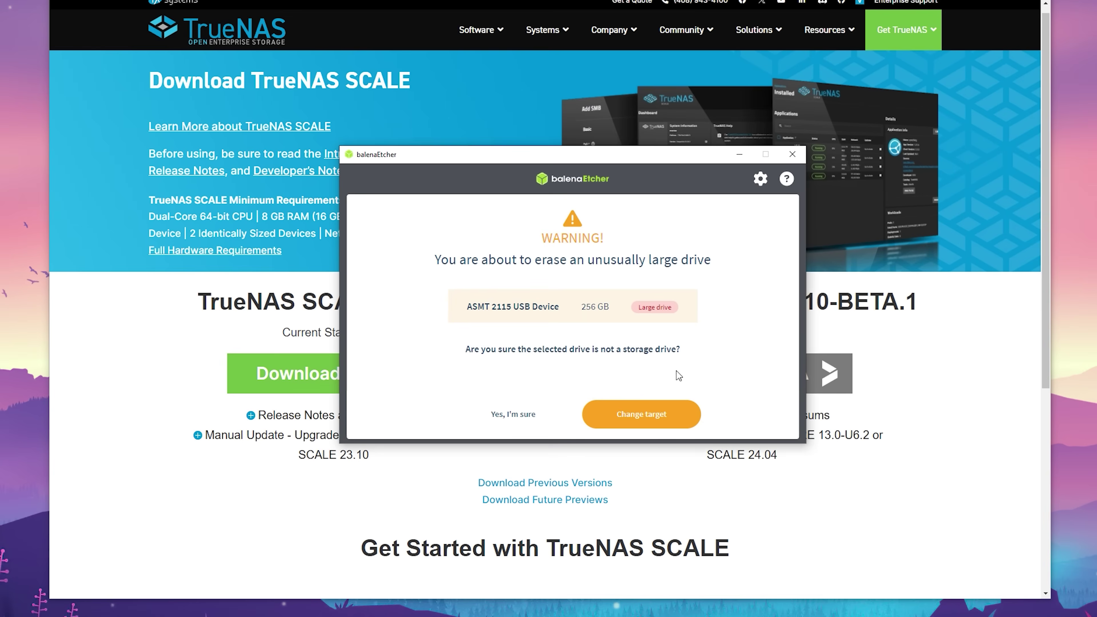
pyautogui.click(514, 413)
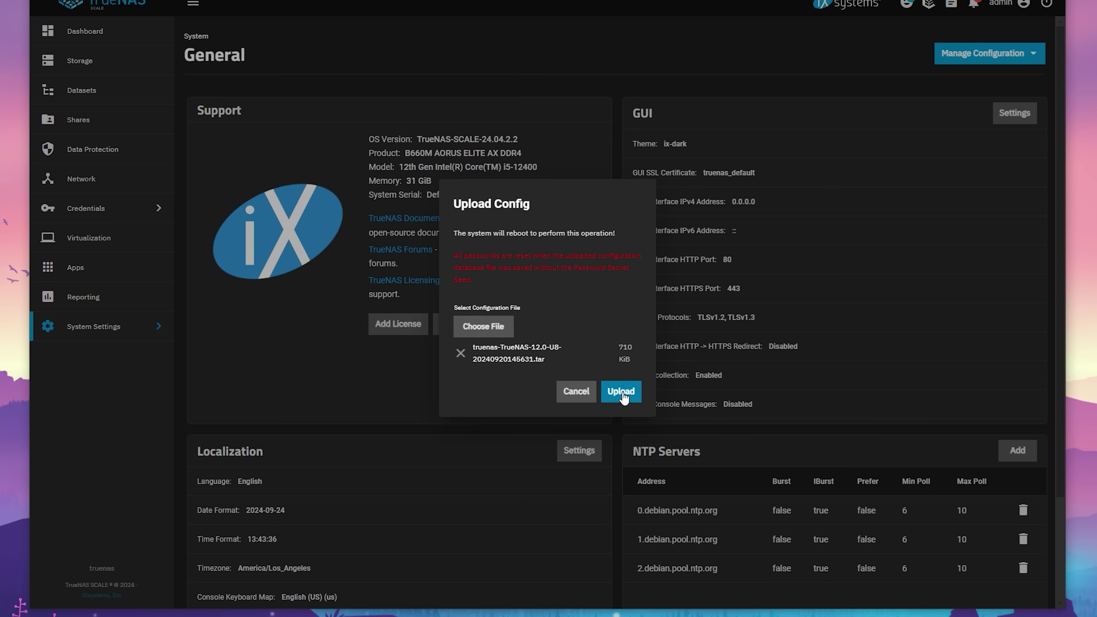
# Step: Upload the saved .tar TrueNAS 12.0-U8 configuration and restart
pyautogui.click(622, 392)
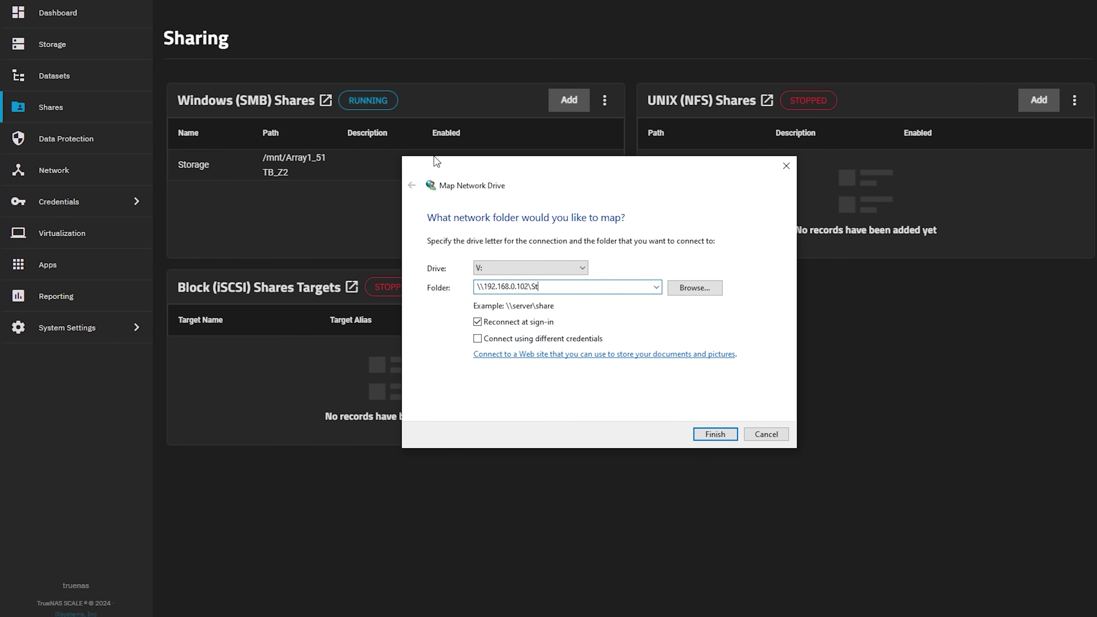
# Step: Map the Storage share as drive V: and copy P1400089 onto it
pyautogui.press('Return')
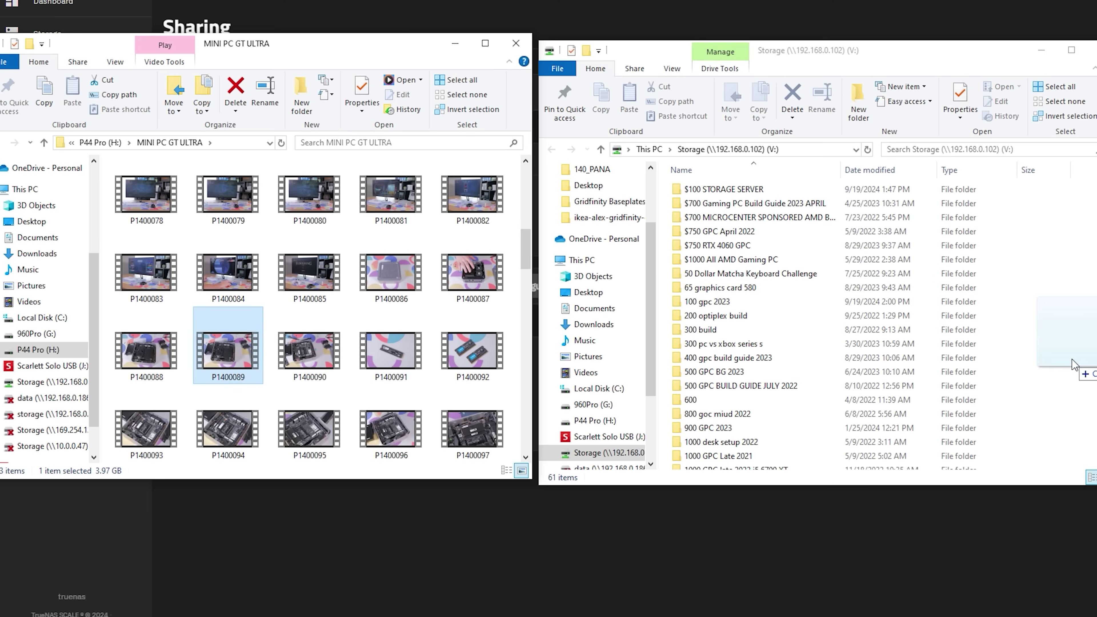
pyautogui.moveTo(1075, 365); pyautogui.dragTo(1075, 365)
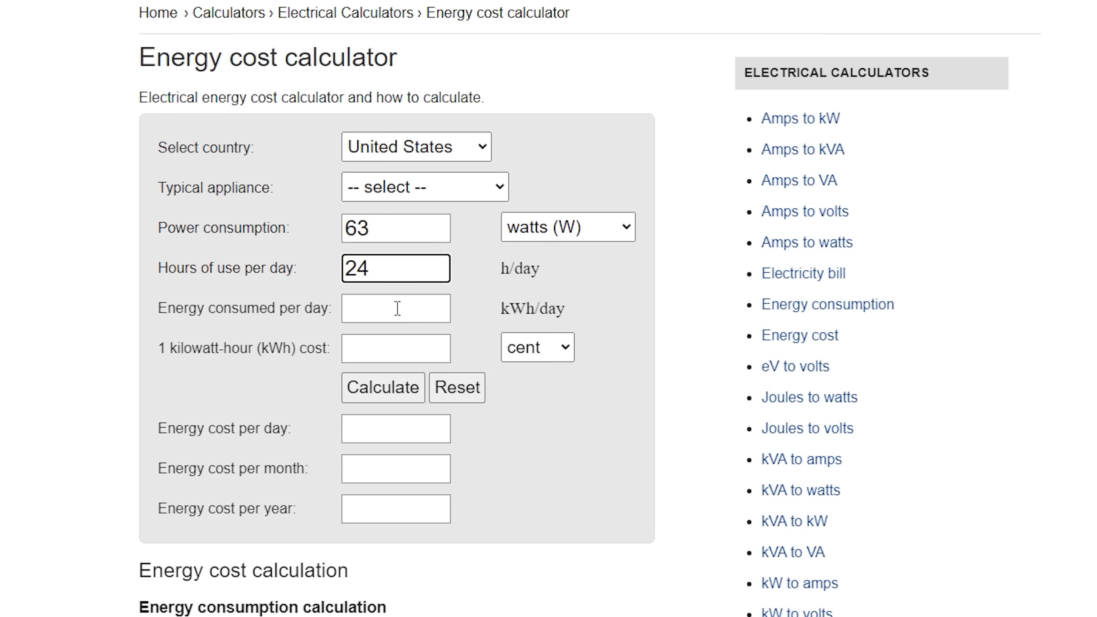
# Step: Fill in 24 hours per day of use and begin entering the 12.35 cents per kWh cost
pyautogui.click(396, 309)
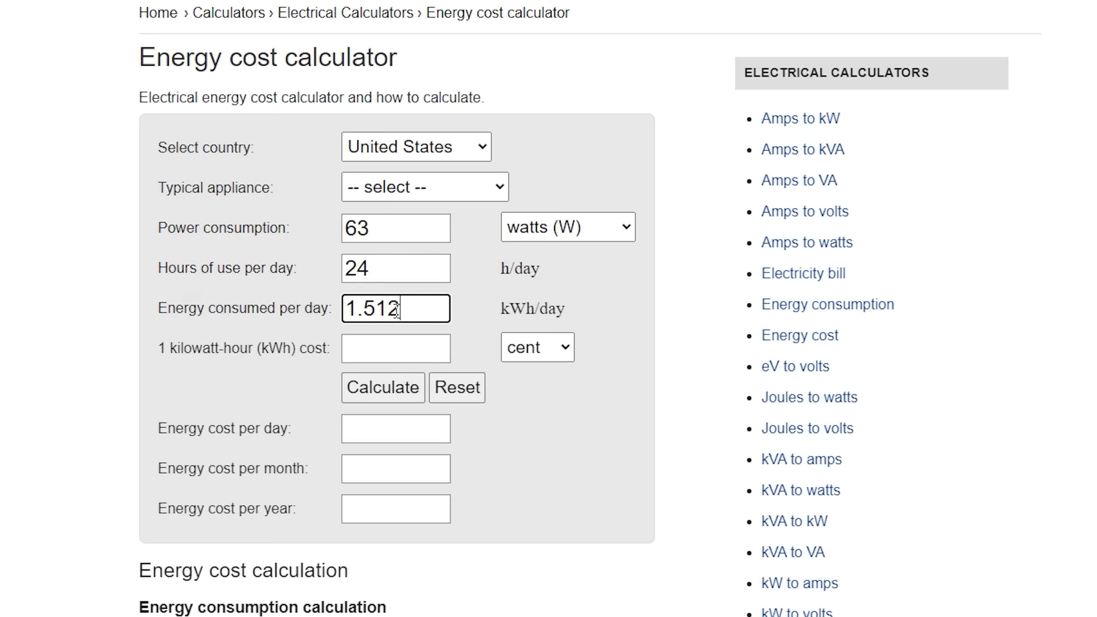
pyautogui.click(391, 348)
pyautogui.write('1')
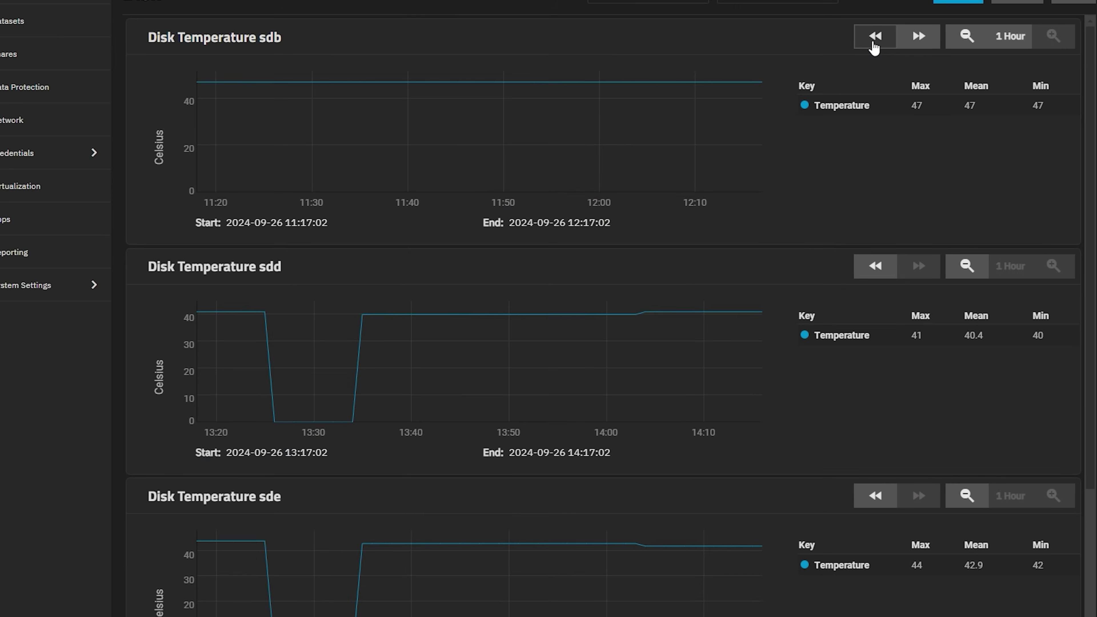
# Step: Step the sdb temperature chart back eight hours, then forward two hours
pyautogui.click(873, 43)
pyautogui.click(874, 43)
pyautogui.click(874, 43)
pyautogui.click(873, 43)
pyautogui.click(873, 43)
pyautogui.click(873, 43)
pyautogui.click(873, 43)
pyautogui.click(873, 43)
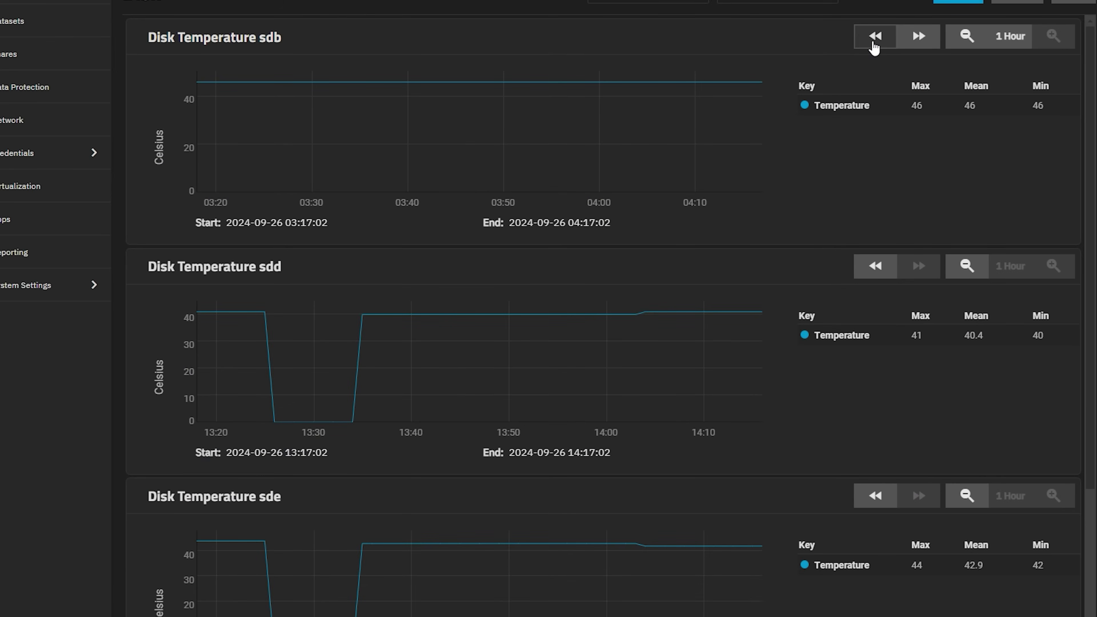
pyautogui.click(913, 43)
pyautogui.click(912, 44)
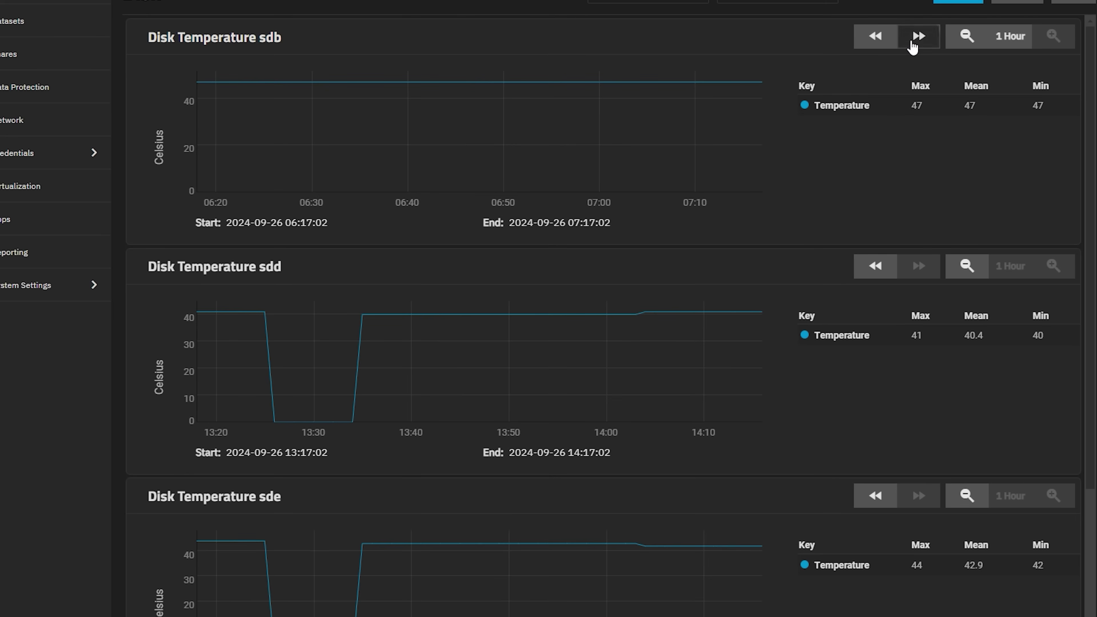